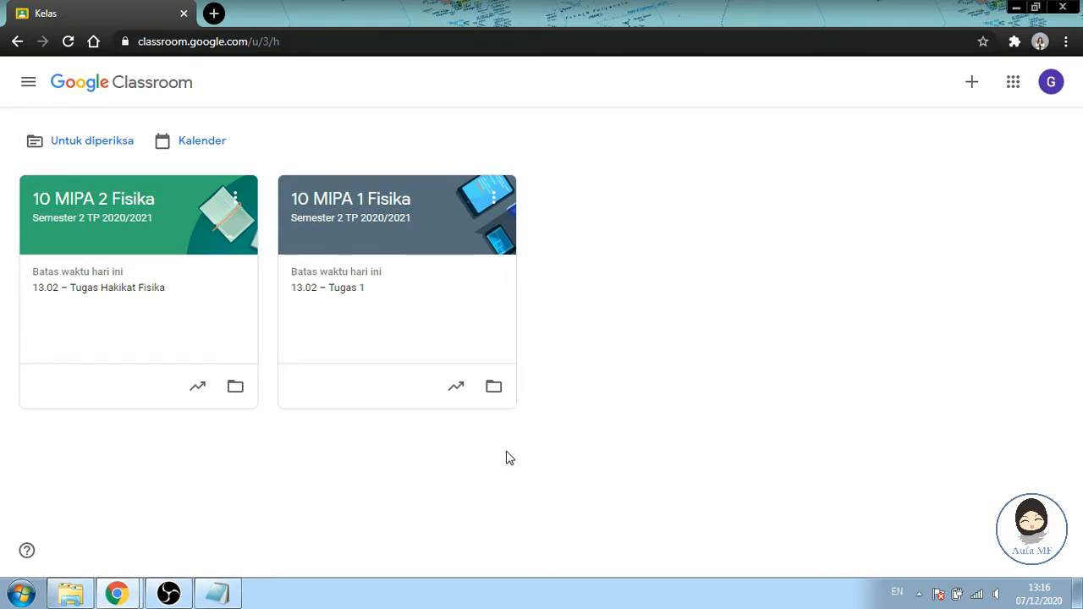
Step: Open the grades page of the 10 MIPA 1 Fisika class and dismiss the grading setup tip
click(385, 207)
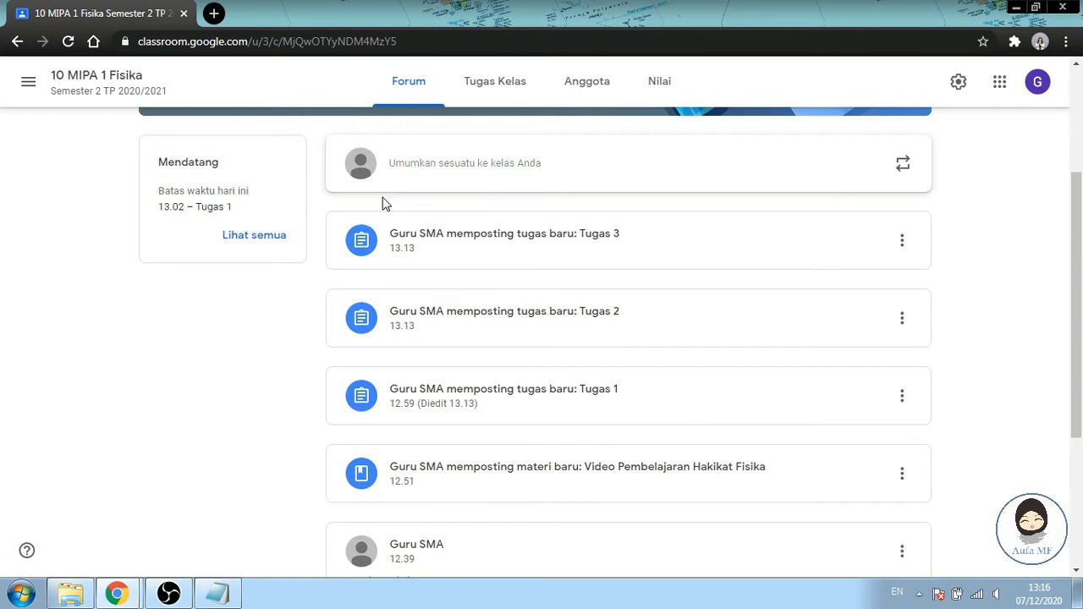
scroll(414, 222, up, 3)
click(666, 87)
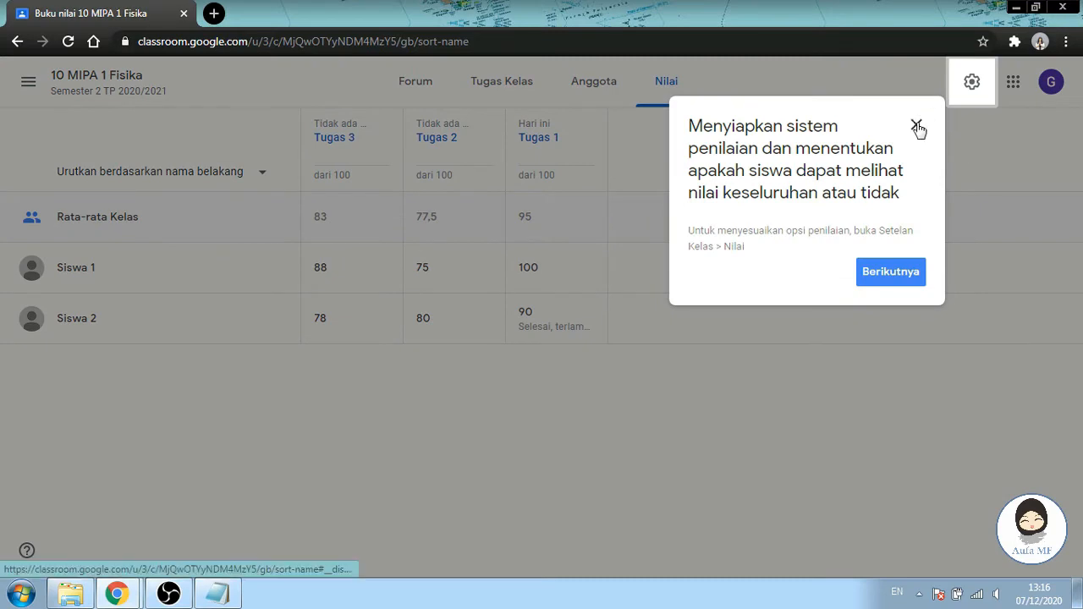
click(917, 128)
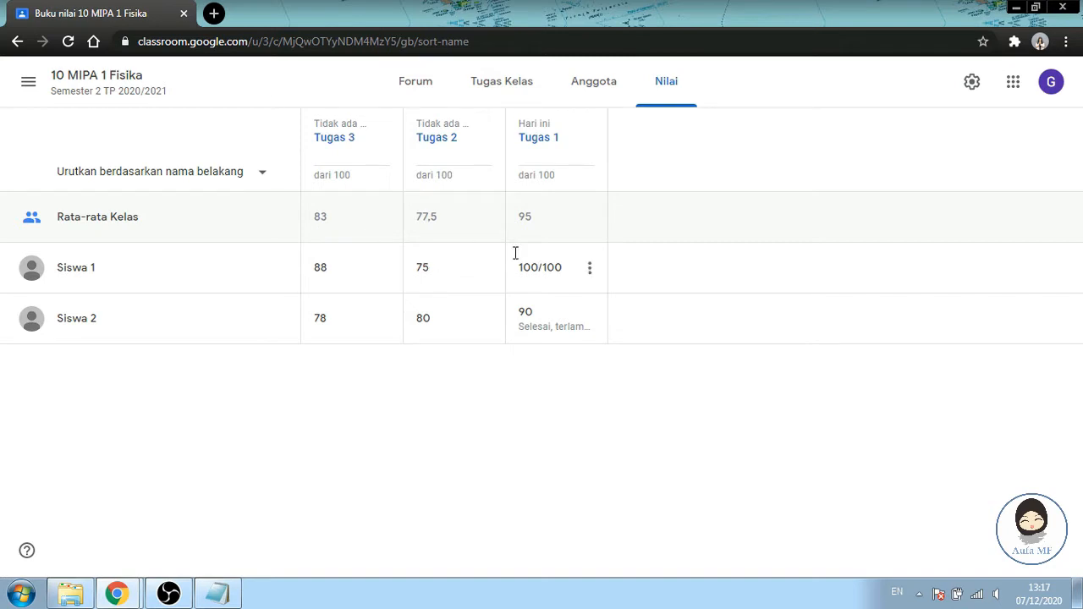
Step: Examine the class average row for Tugas 1, Tugas 2 and Tugas 3 in the gradebook
drag(517, 224, 587, 227)
click(314, 218)
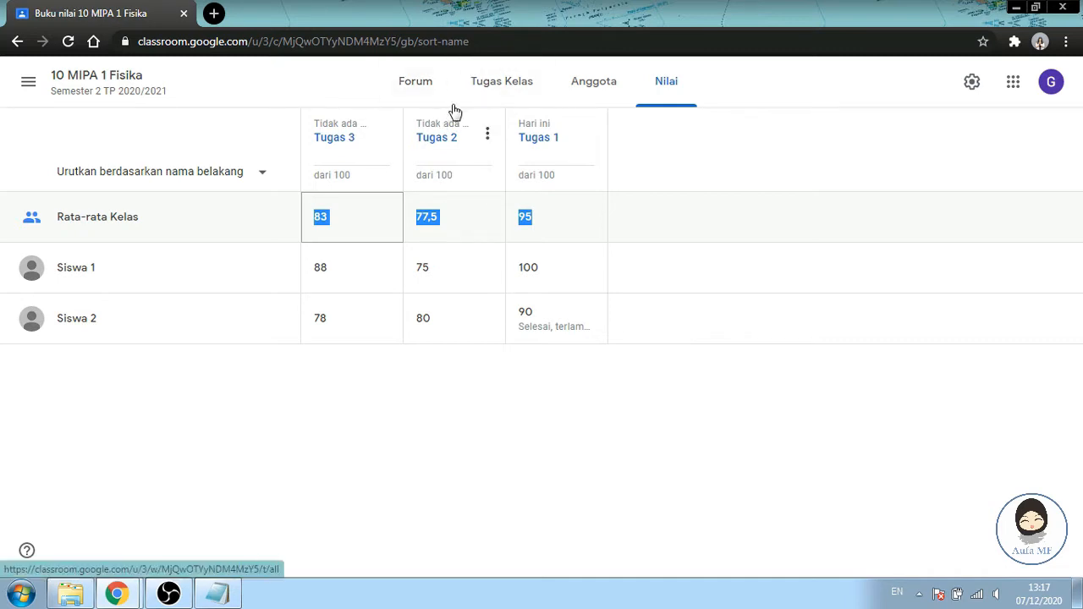
click(527, 230)
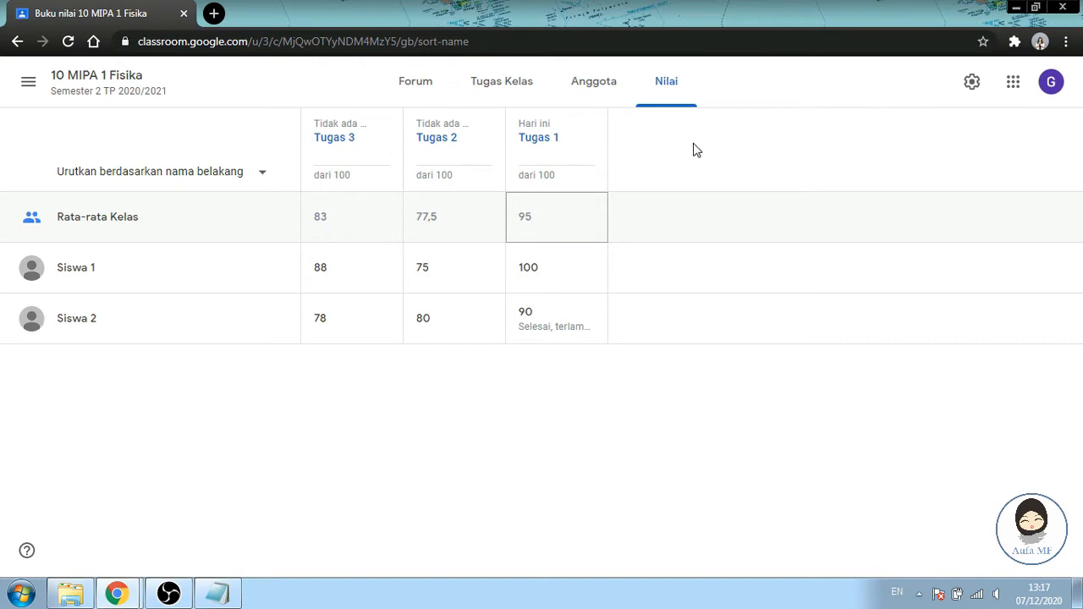
click(681, 81)
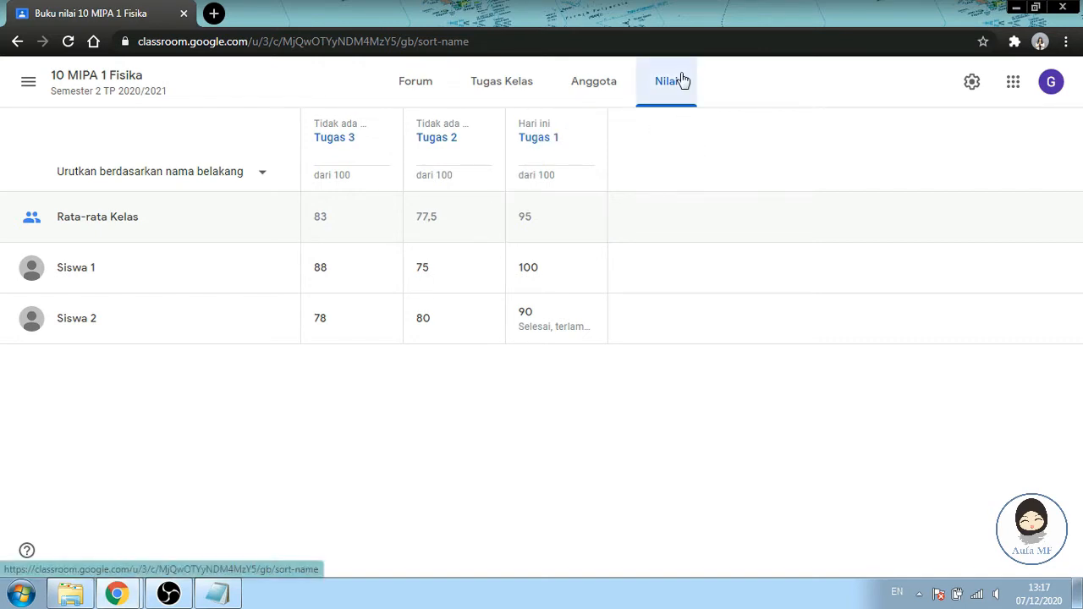
Step: View the student work for Tugas 1 and return to the 10 MIPA 1 Fisika class stream
click(533, 142)
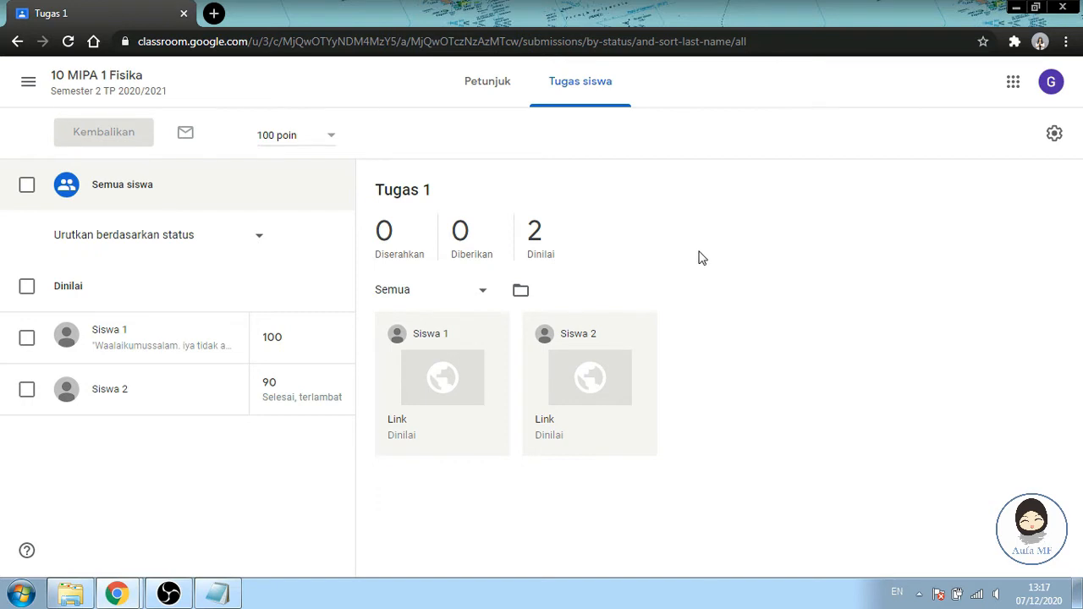
click(28, 81)
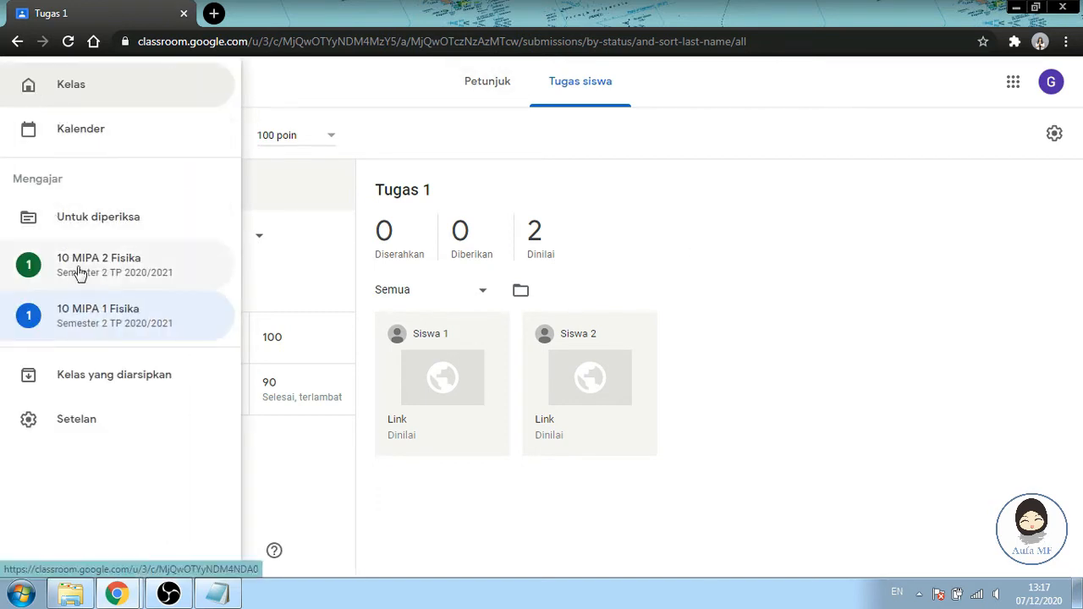
click(84, 315)
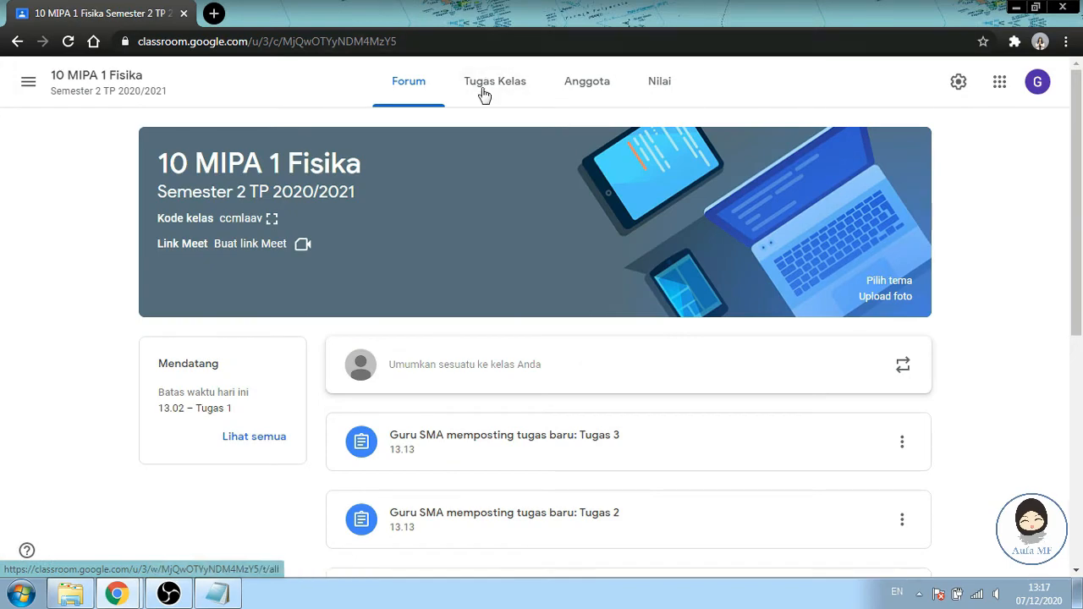
Step: Open the student work for Tugas 3 and copy all class grades to Google Spreadsheet
click(575, 439)
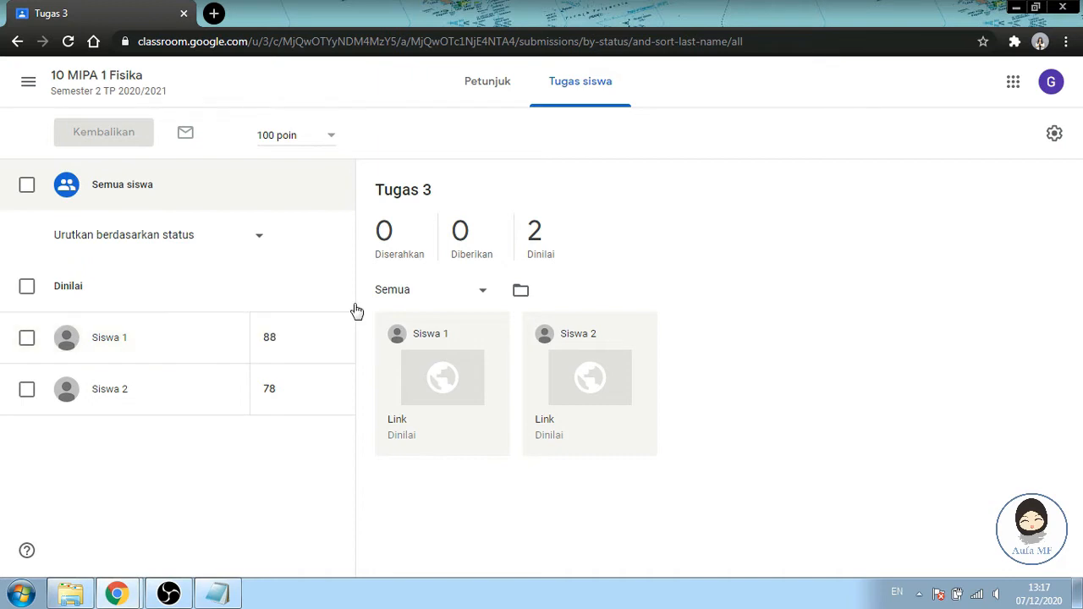
click(1054, 136)
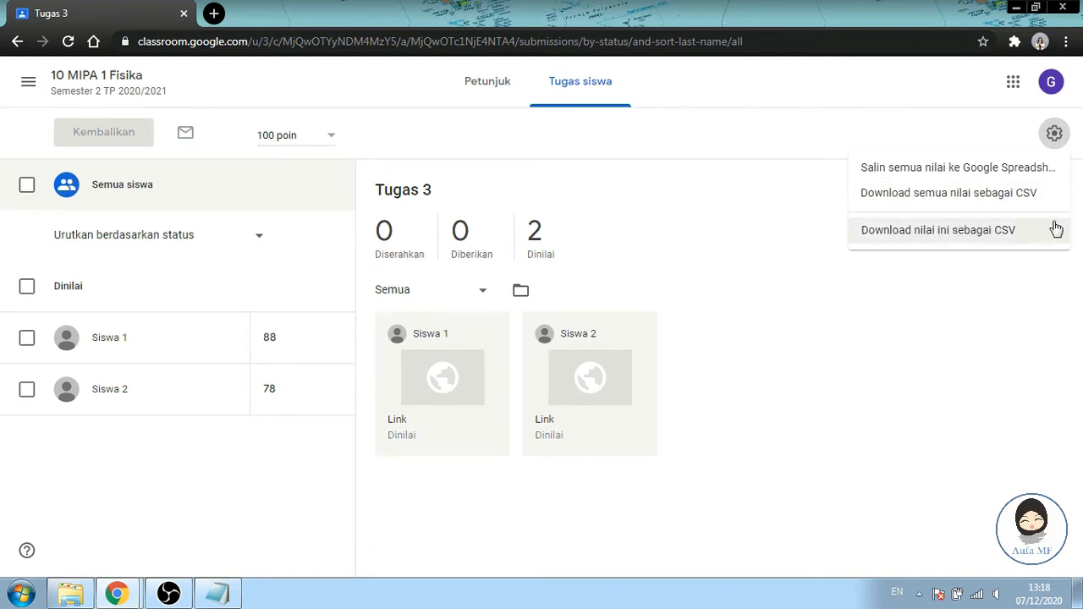
click(935, 175)
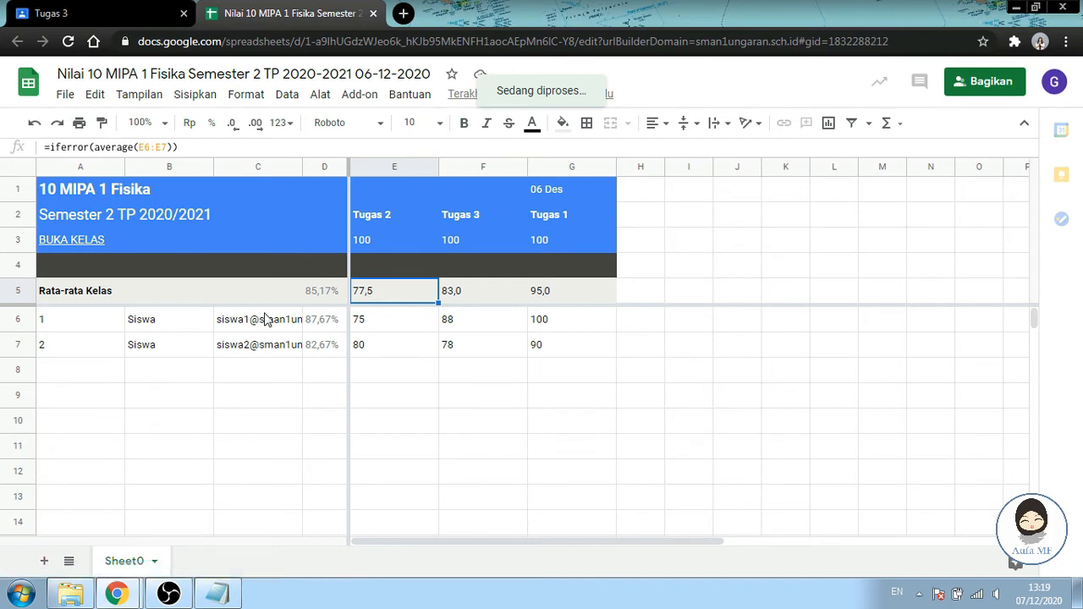
Step: Download the grades spreadsheet as a Microsoft Excel (.xlsx) file
click(451, 348)
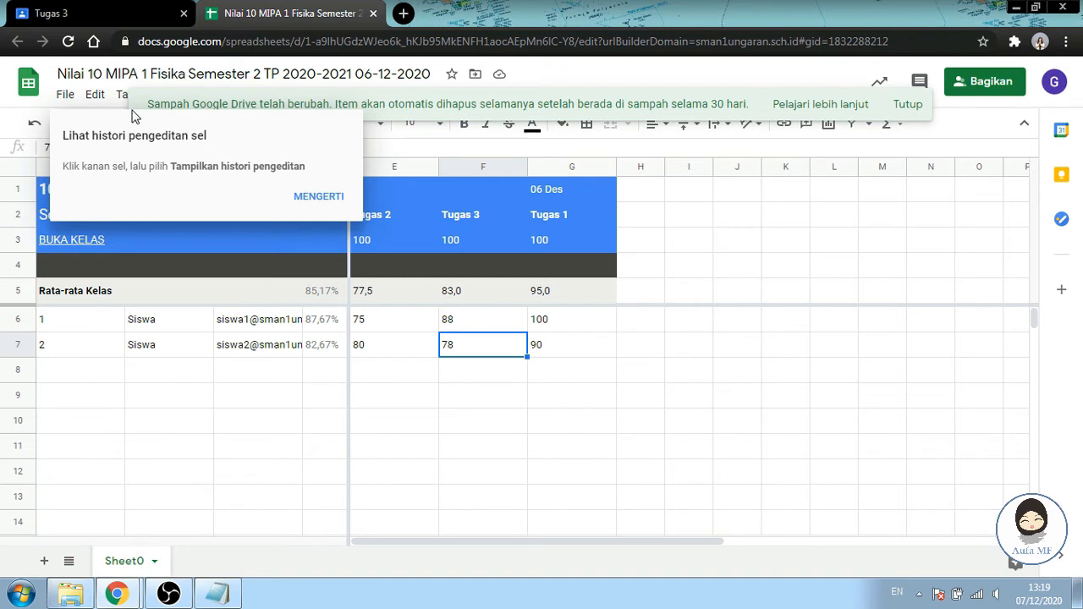
click(62, 95)
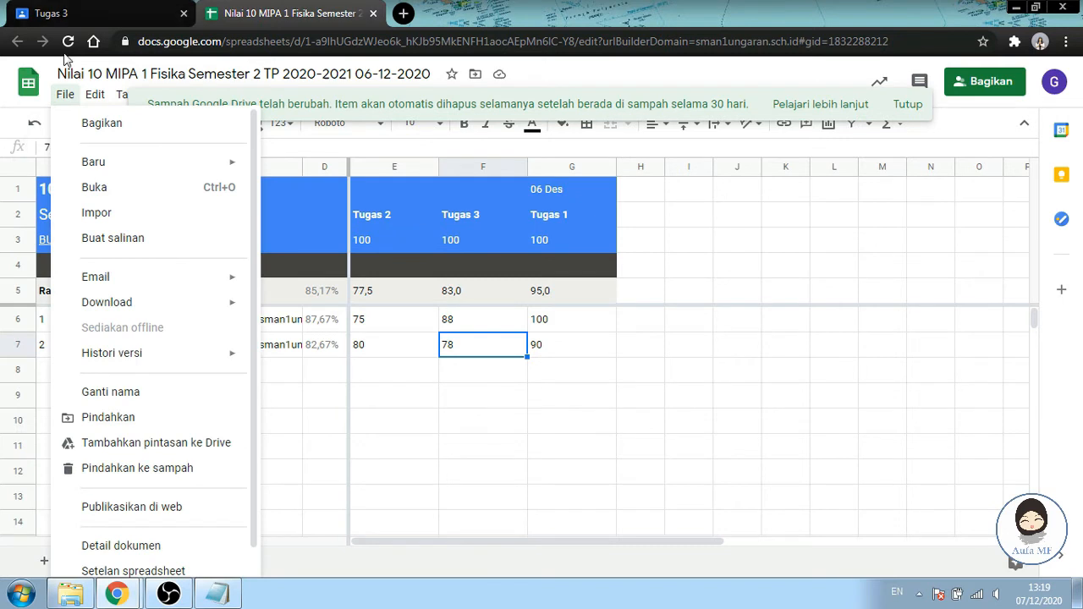
mouse_move(226, 309)
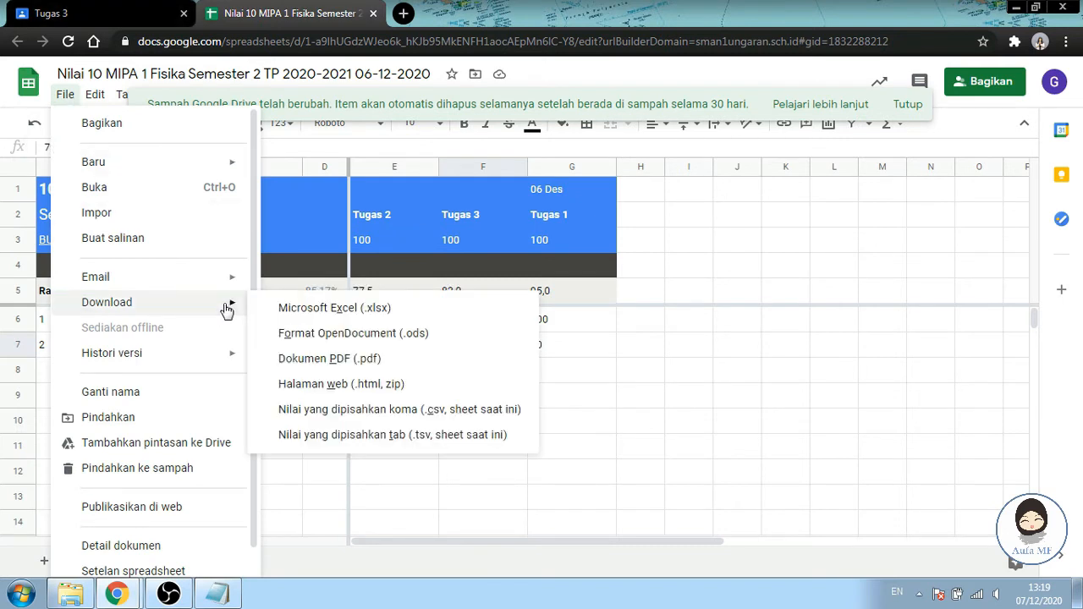
click(373, 317)
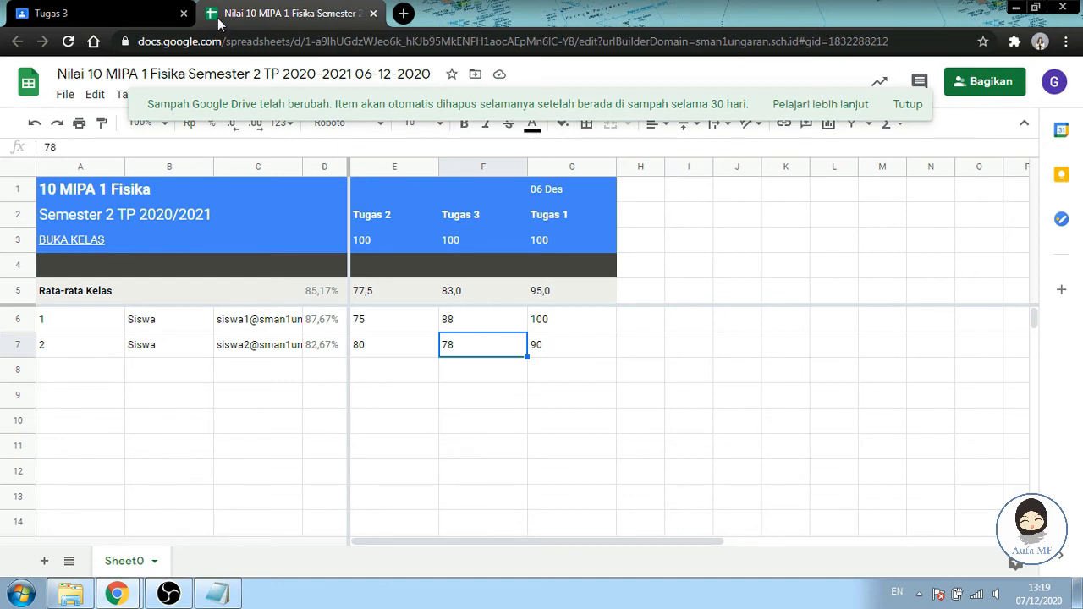
Step: Return to the Tugas 3 page in Classroom and download all class grades as CSV
click(142, 8)
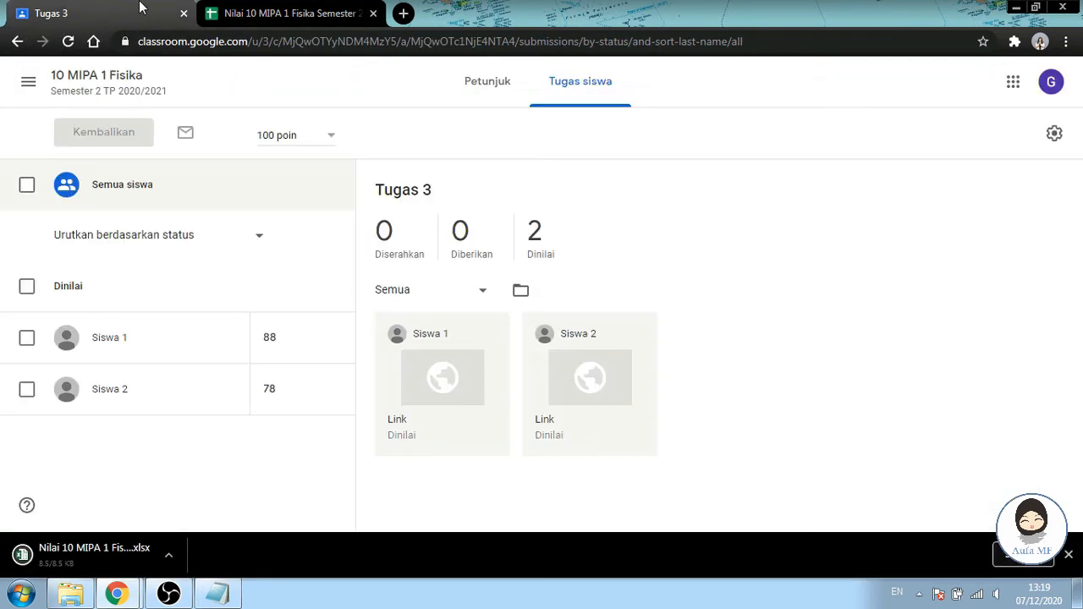
click(1057, 141)
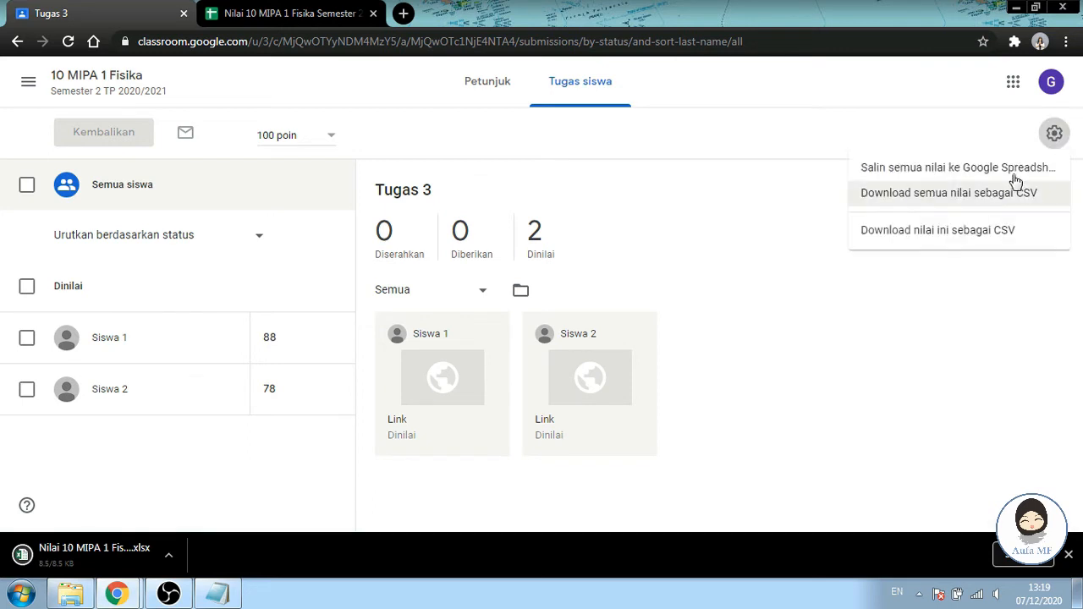
click(981, 200)
click(983, 203)
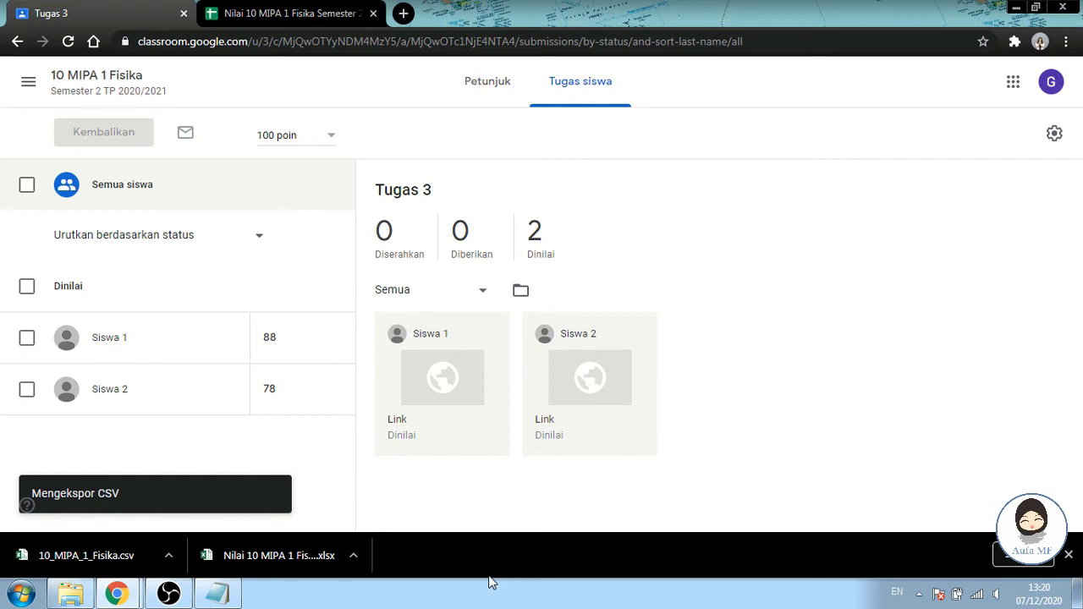
Step: Open the downloaded grades .xlsx file and 10_MIPA_1_Fisika.csv in Excel
click(263, 555)
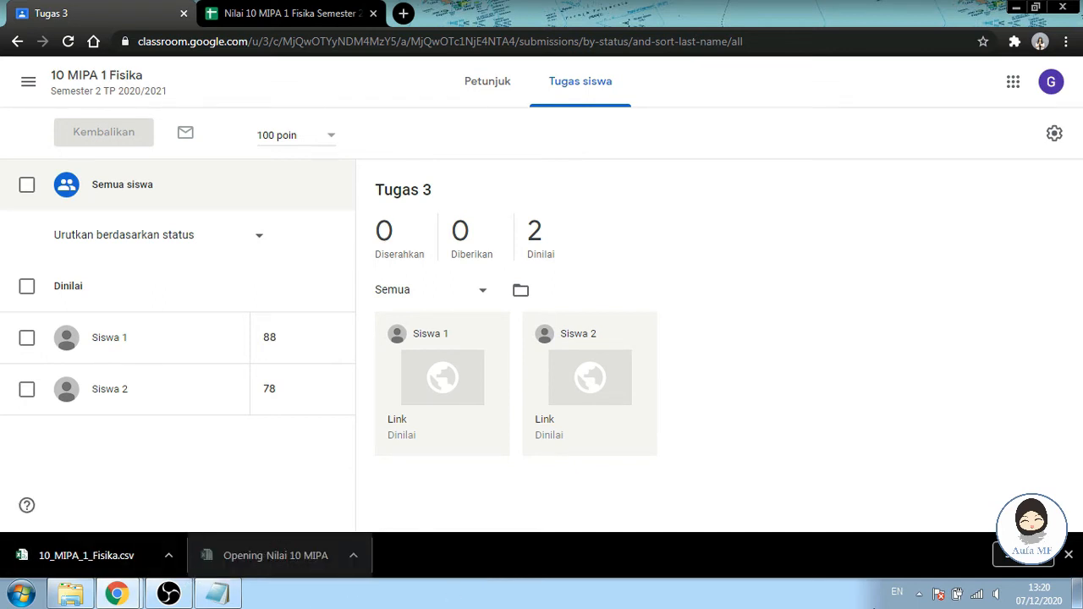
click(135, 555)
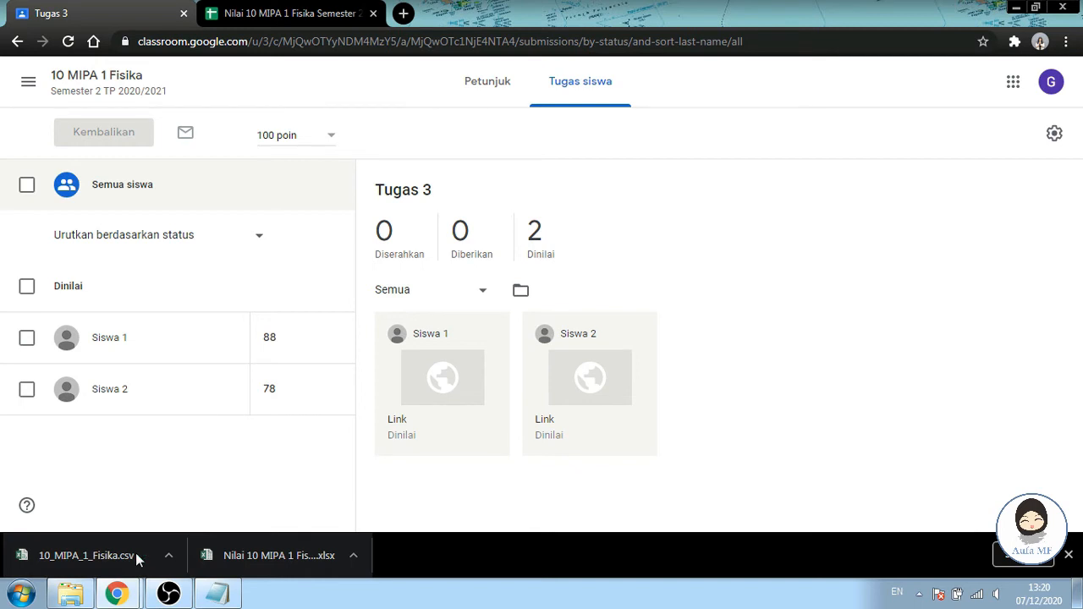
click(85, 555)
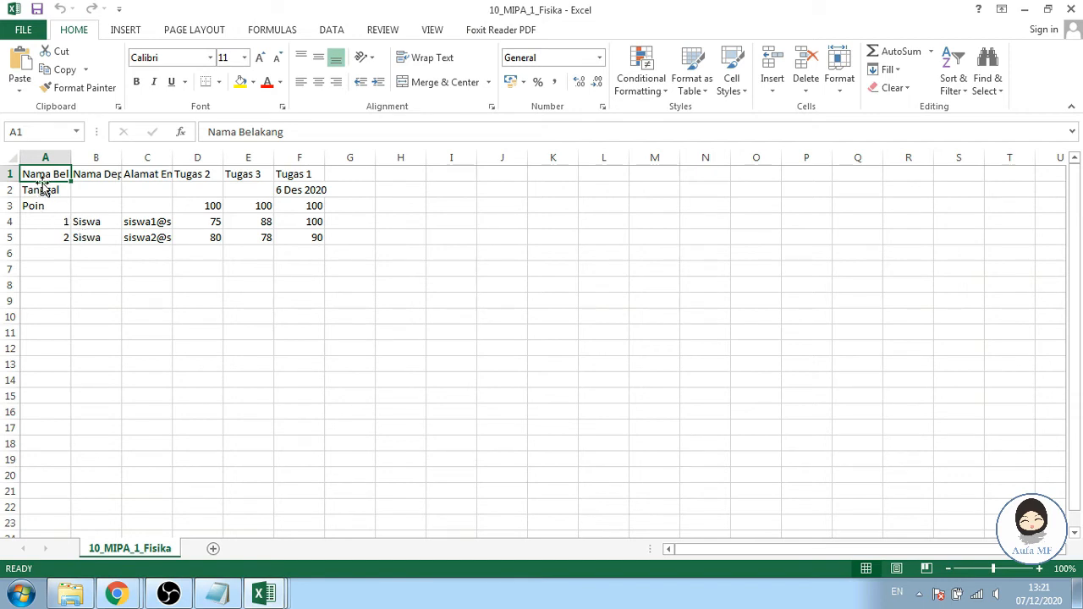
Step: Undo the accidental move of the Nama Belakang header and auto-fit columns A, B and C to their contents
drag(42, 184, 74, 184)
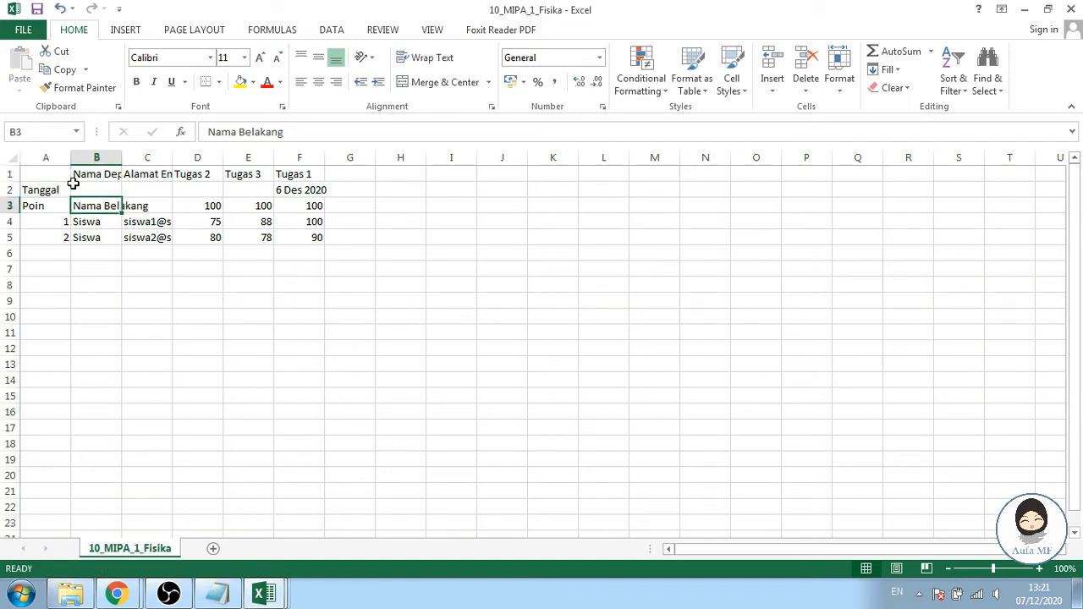
key(ctrl+z)
click(105, 192)
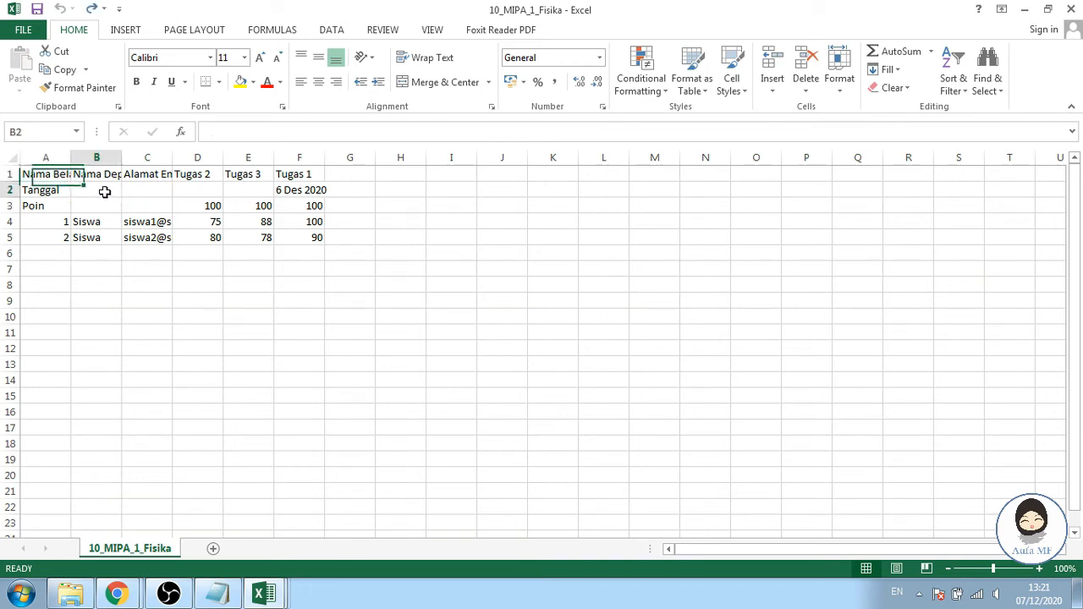
click(154, 178)
click(290, 186)
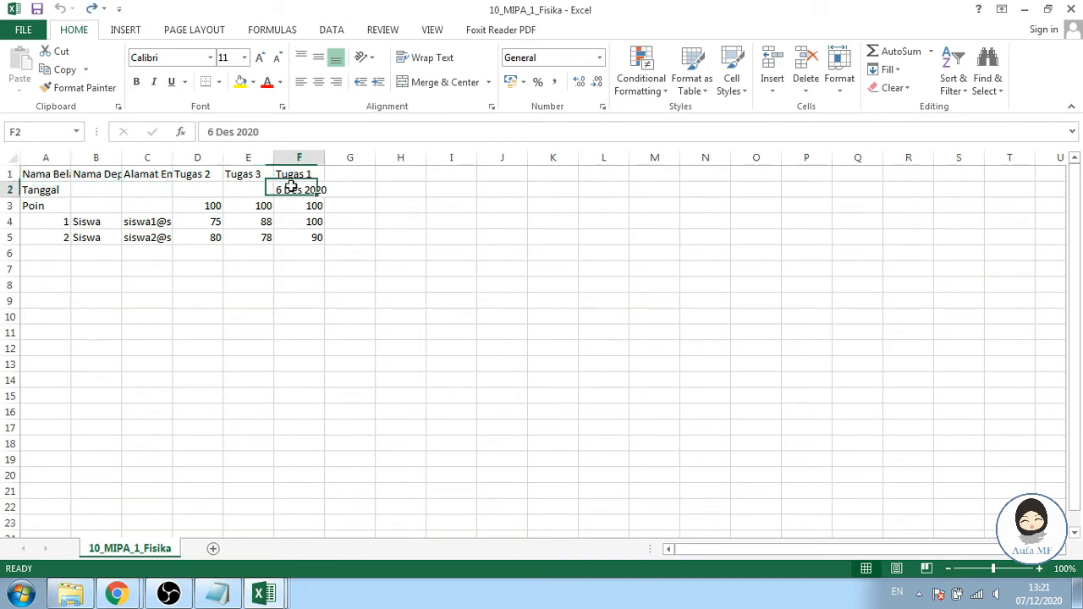
double_click(171, 157)
double_click(121, 158)
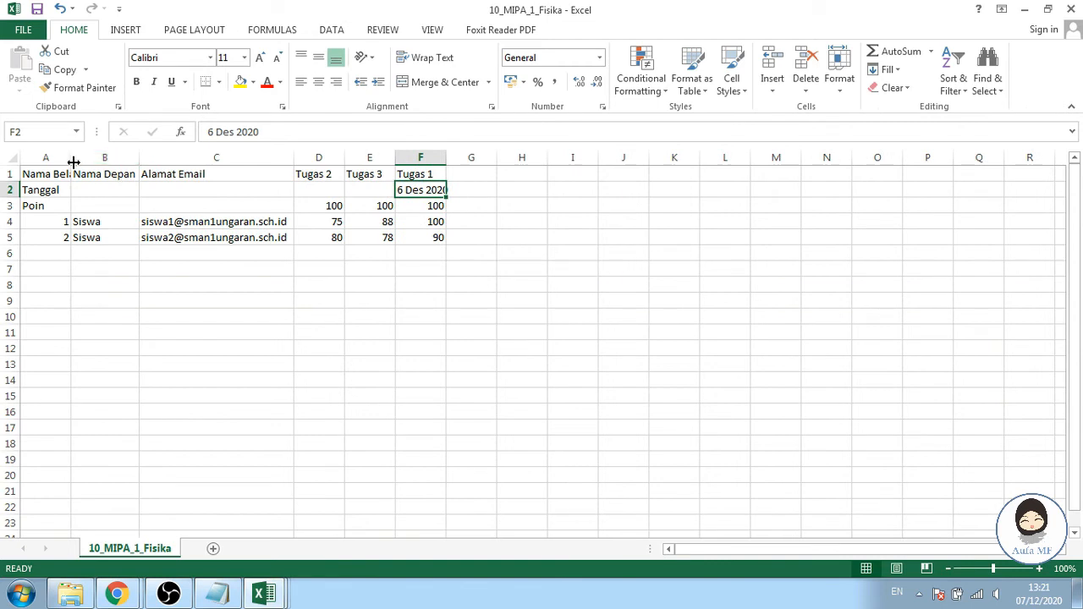
double_click(72, 158)
Step: Examine the last names, first names and assignment scores of the students in the CSV sheet
drag(47, 219, 118, 234)
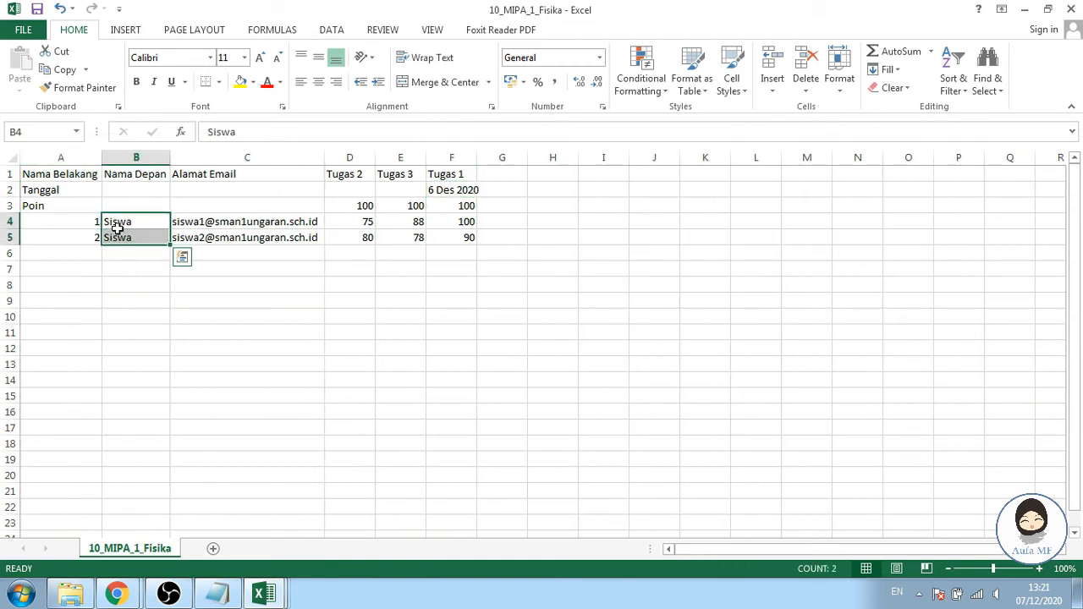
click(85, 215)
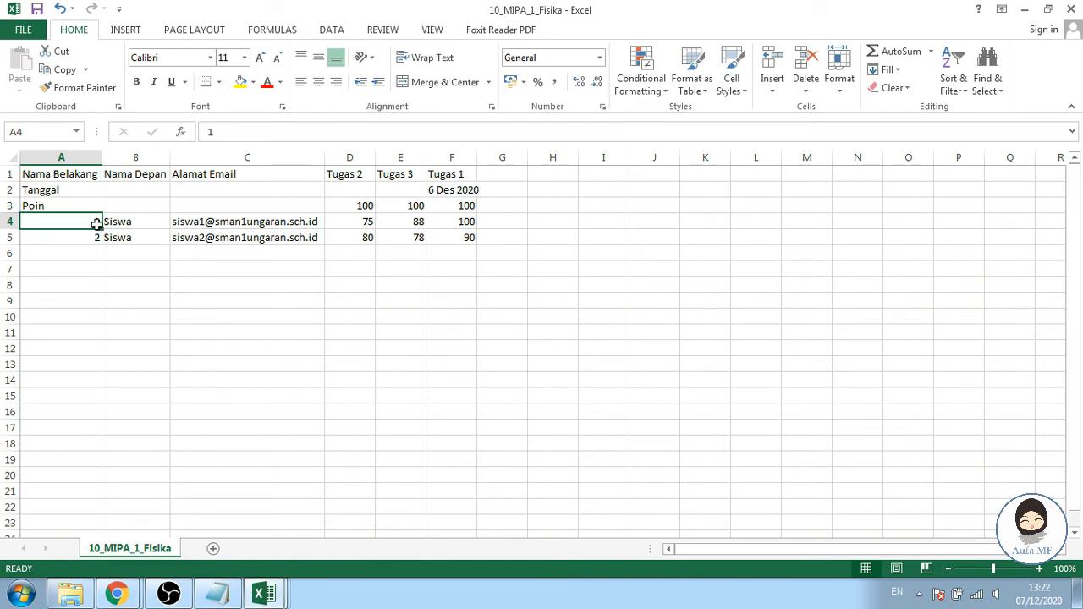
click(140, 225)
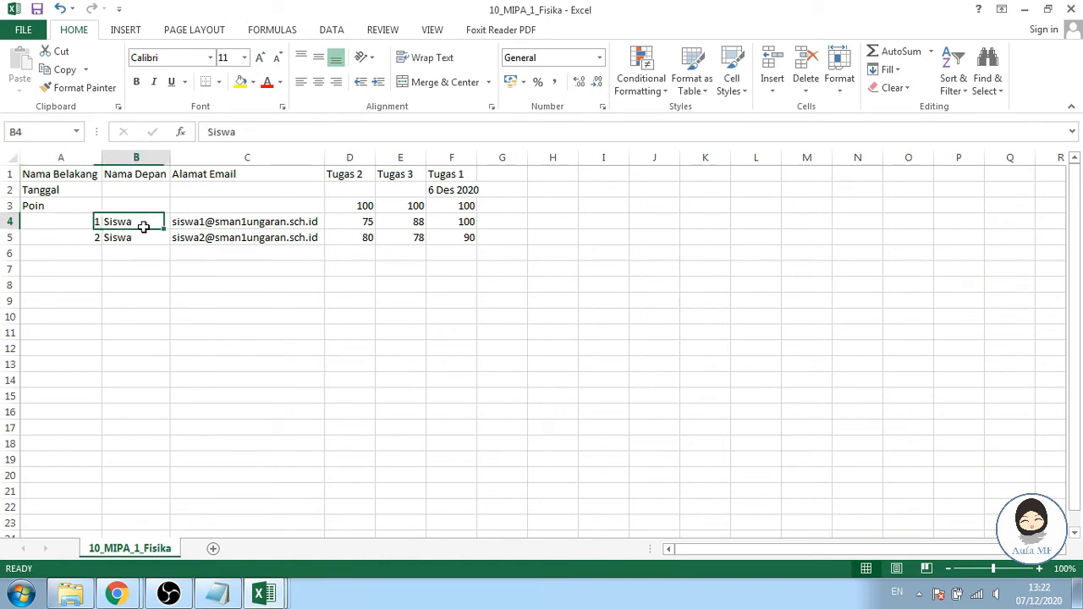
drag(80, 222, 127, 230)
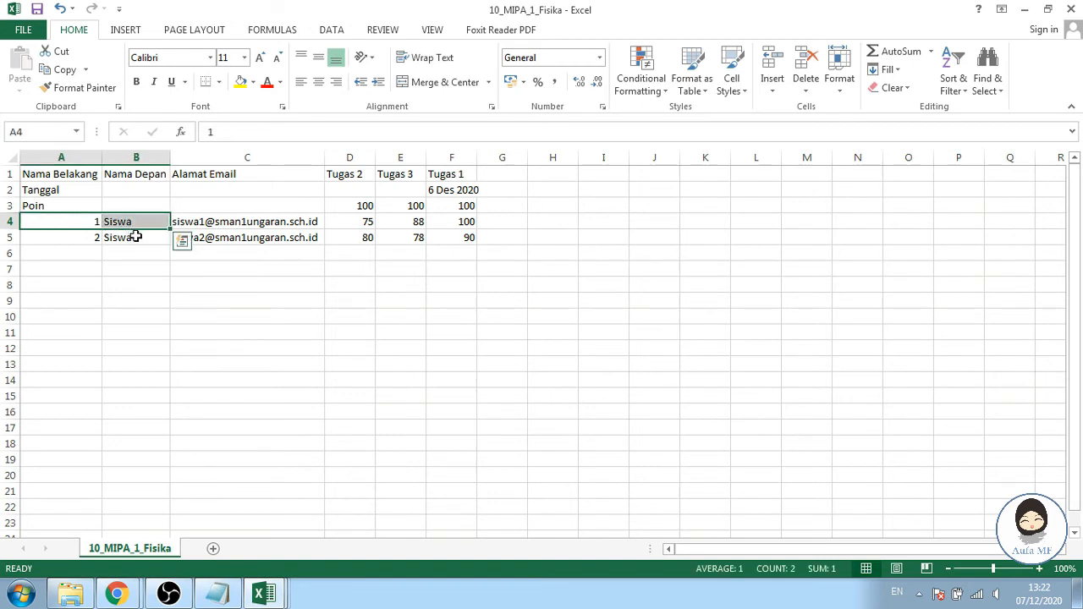
click(135, 239)
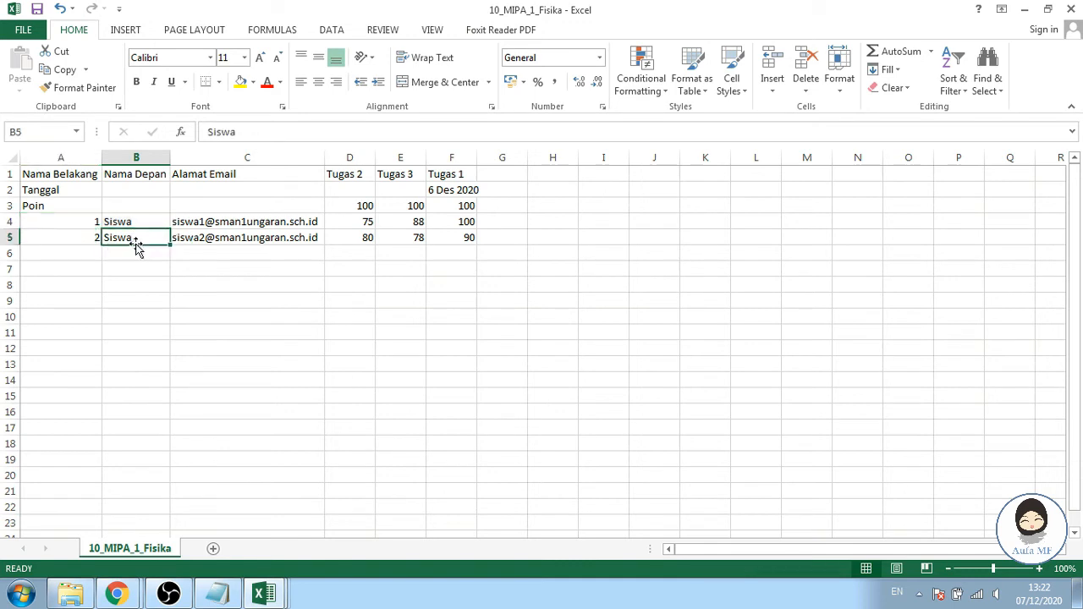
click(68, 223)
click(133, 238)
click(73, 223)
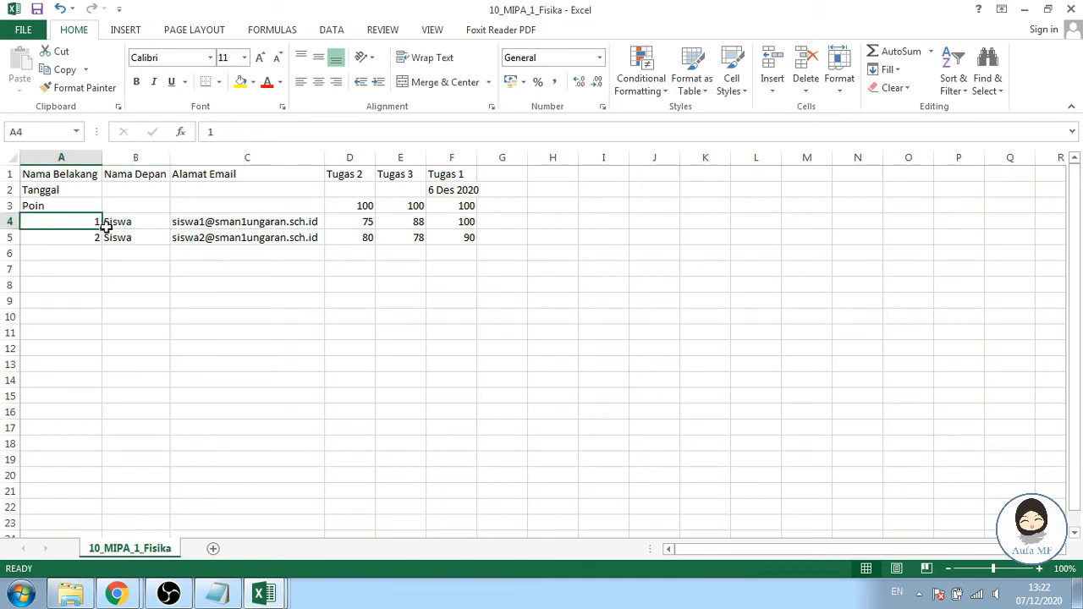
drag(359, 185, 463, 221)
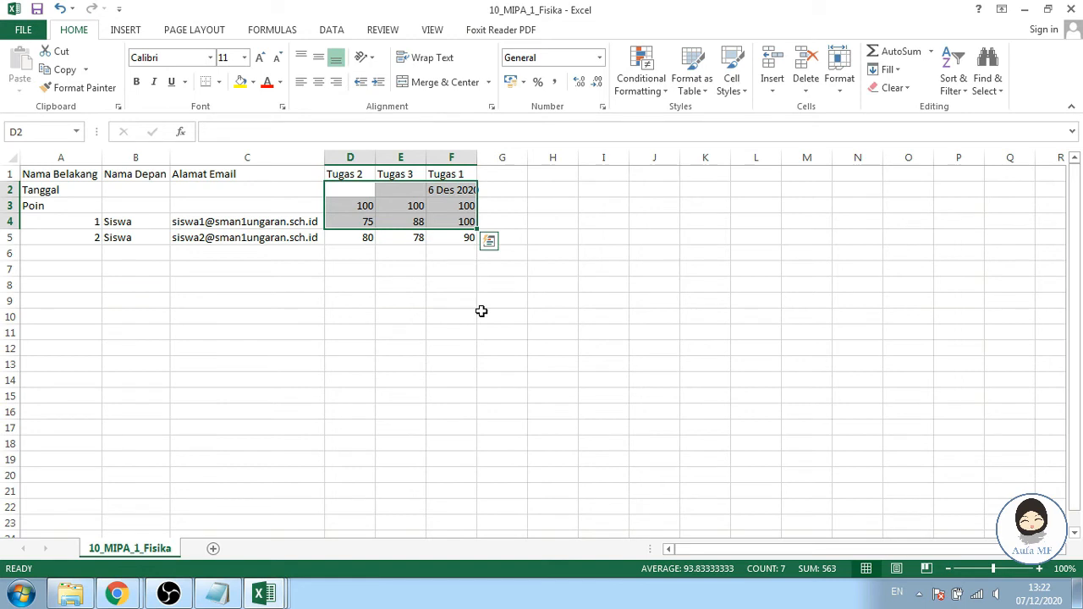
Step: Switch to the Nilai 10 MIPA 1 Fisika Semester 2 TP 2020-2021 workbook in Excel
click(264, 594)
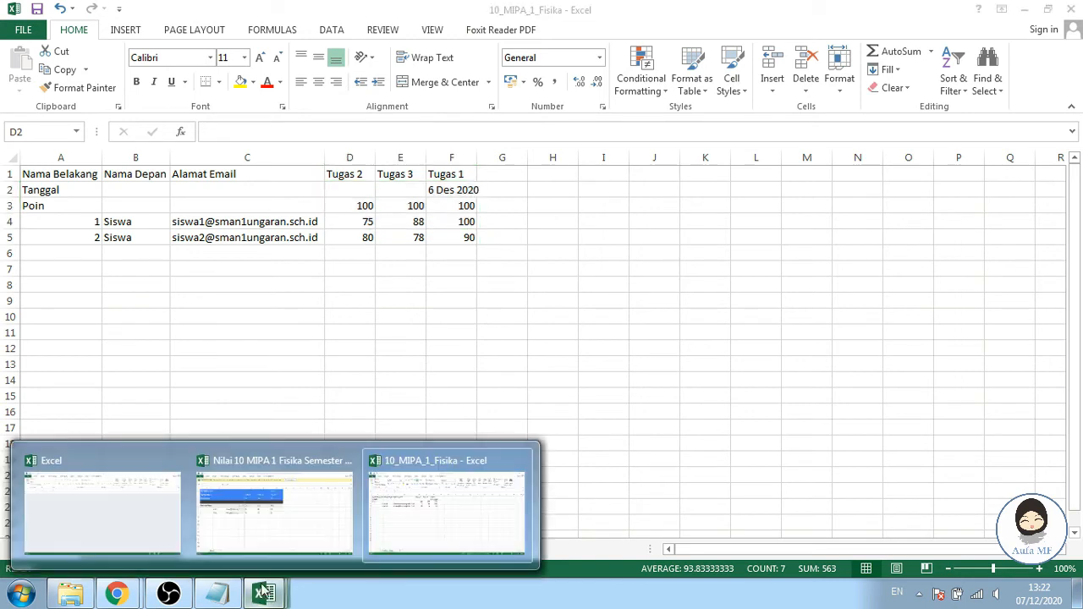
click(252, 544)
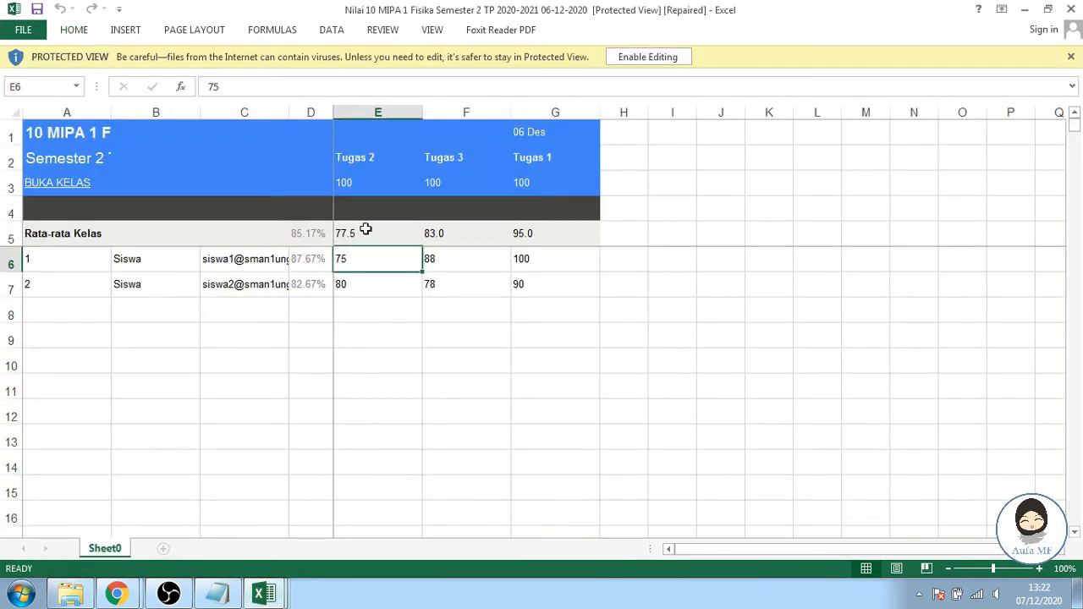
Step: Examine the assignment scores and the Rata-rata Kelas averages in the Nilai workbook, checking the rows below the students for further data
click(452, 257)
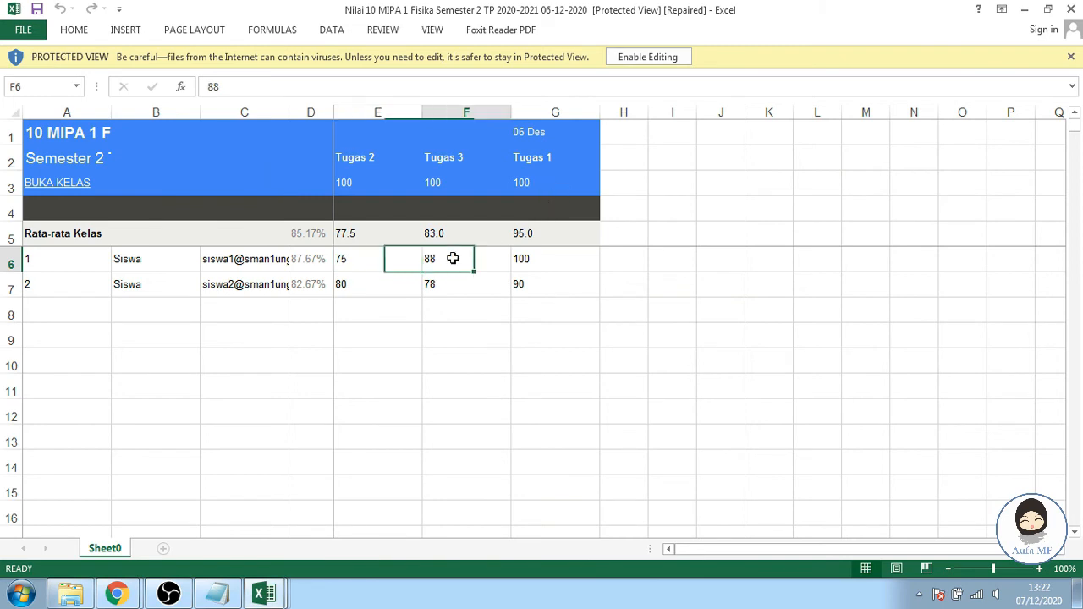
click(502, 241)
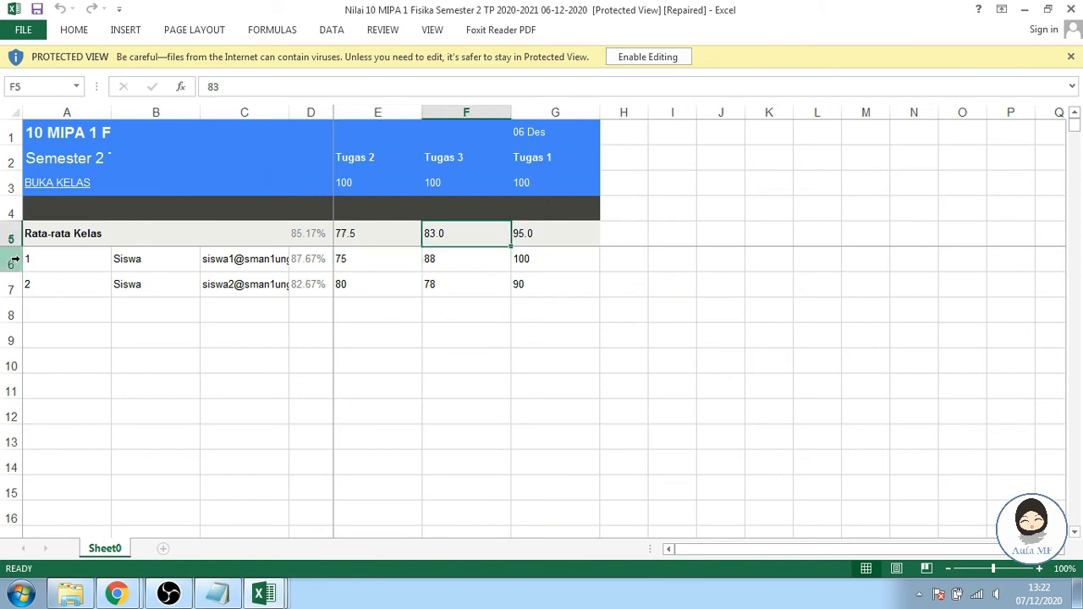
scroll(218, 337, down, 7)
scroll(327, 346, down, 11)
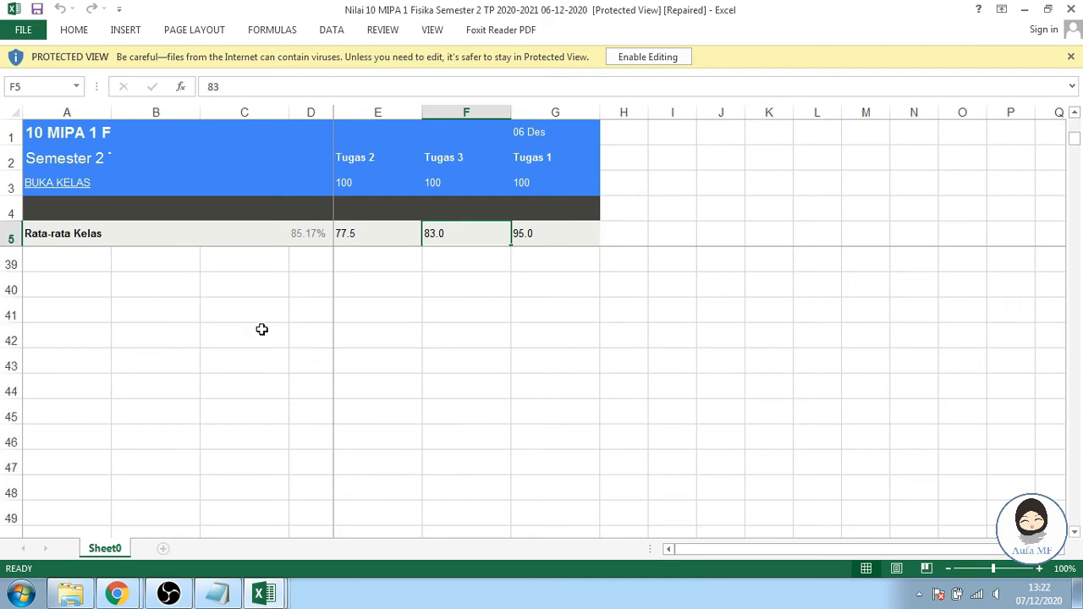
scroll(99, 238, up, 5)
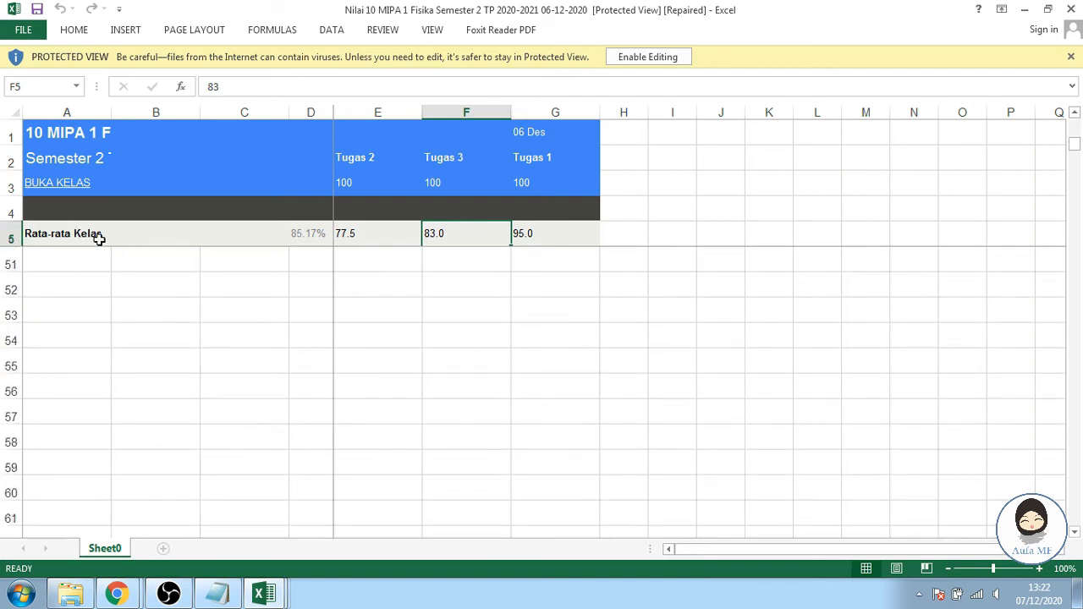
scroll(99, 238, up, 6)
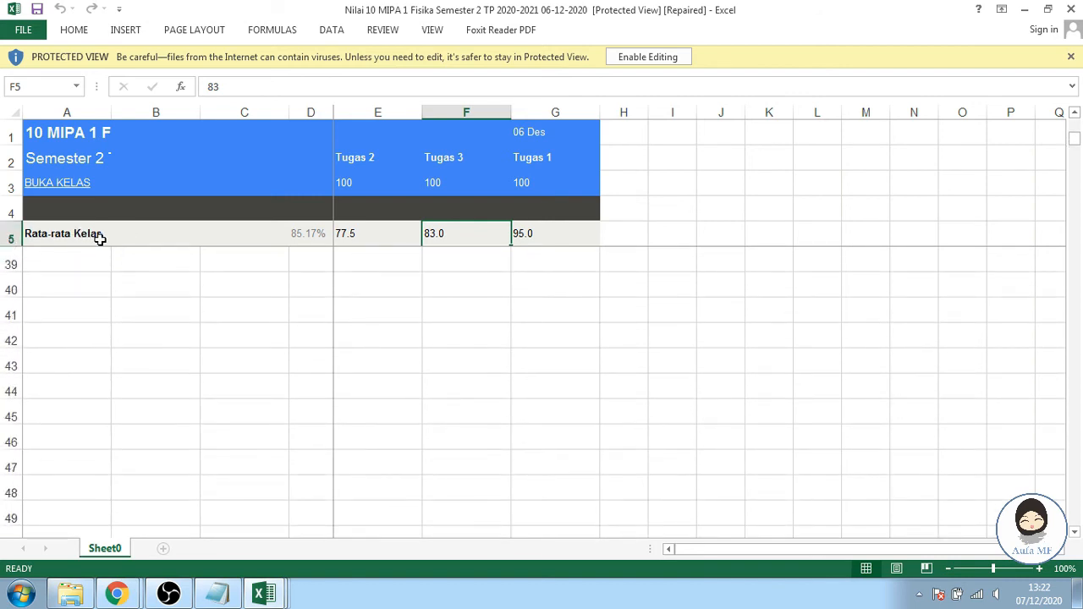
scroll(174, 255, up, 7)
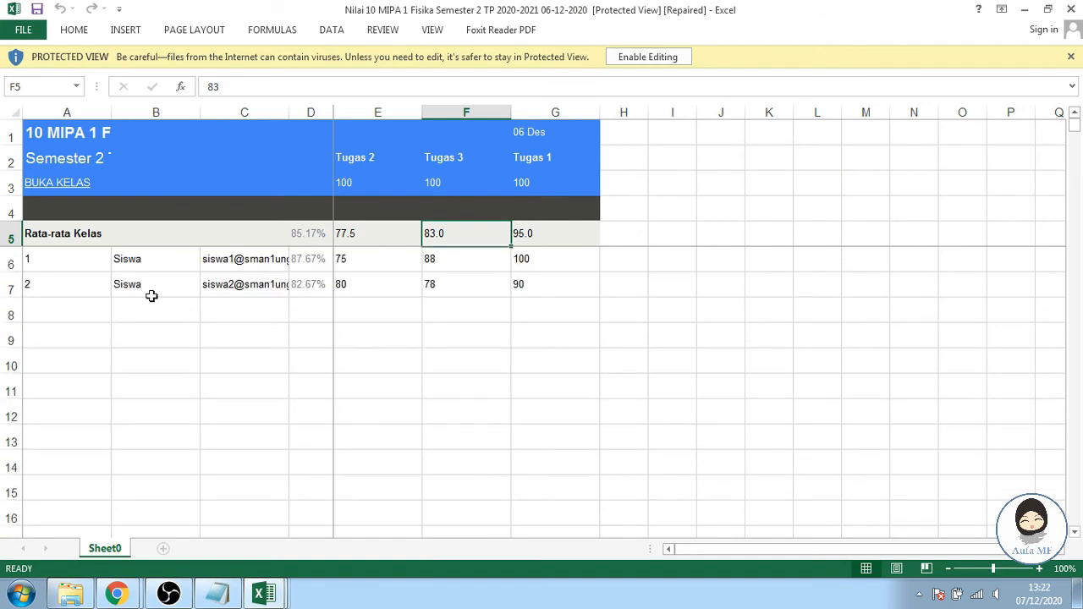
scroll(57, 269, down, 2)
scroll(57, 269, down, 20)
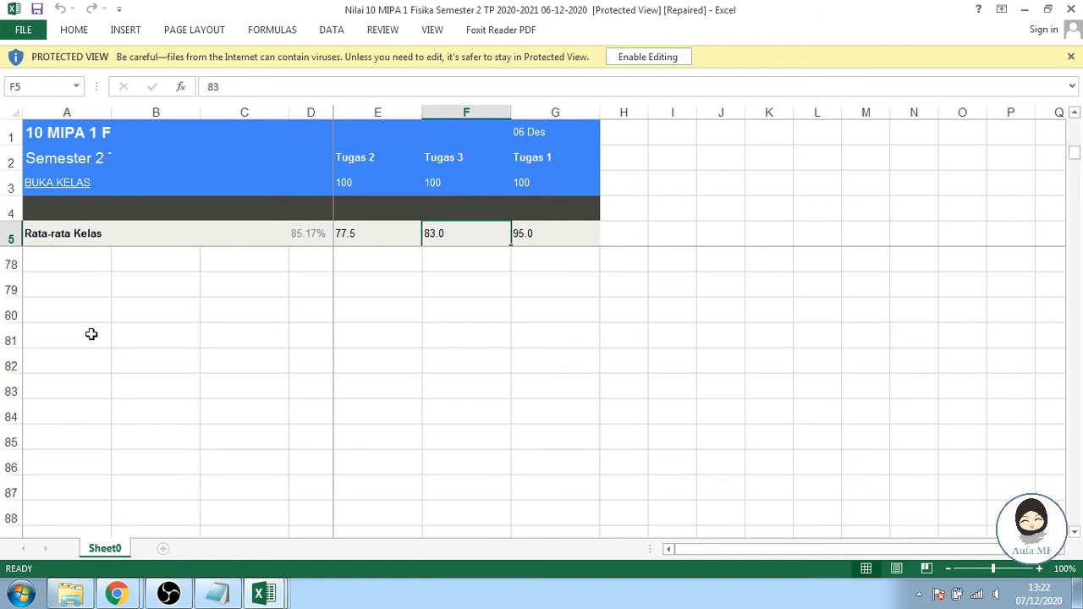
scroll(88, 330, up, 12)
scroll(85, 323, up, 12)
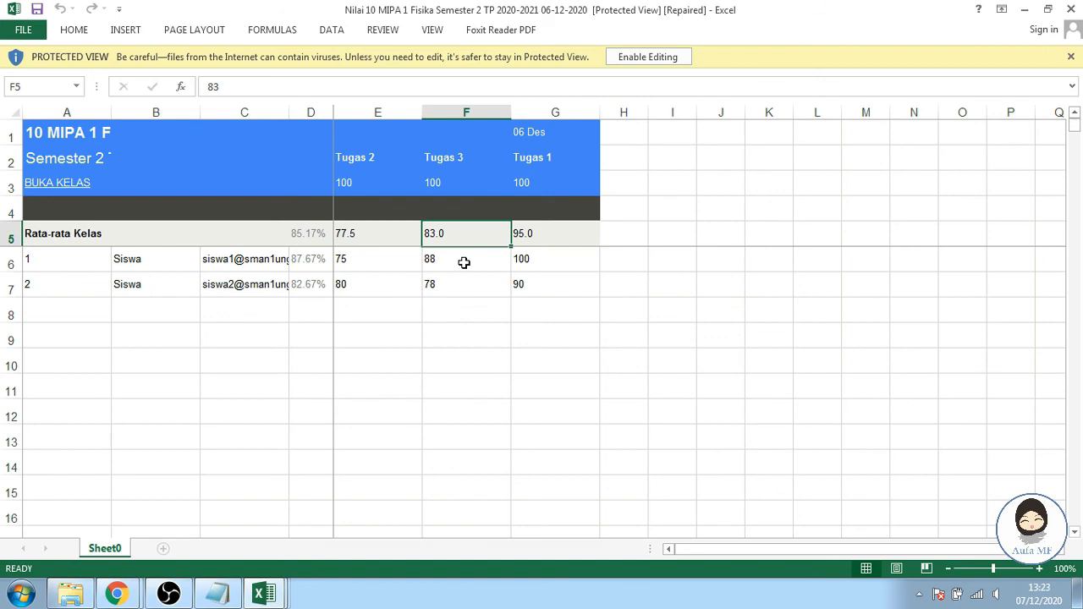
Step: Switch to the 10_MIPA_1_Fisika CSV workbook and select the empty cell A6 below the last student row
mouse_move(264, 592)
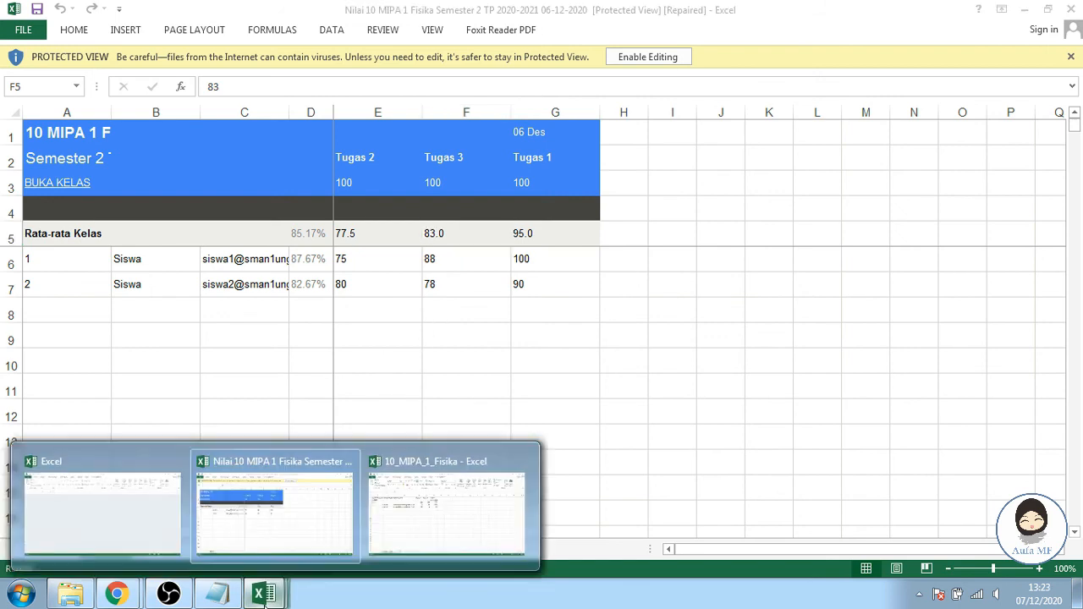
click(421, 525)
click(105, 254)
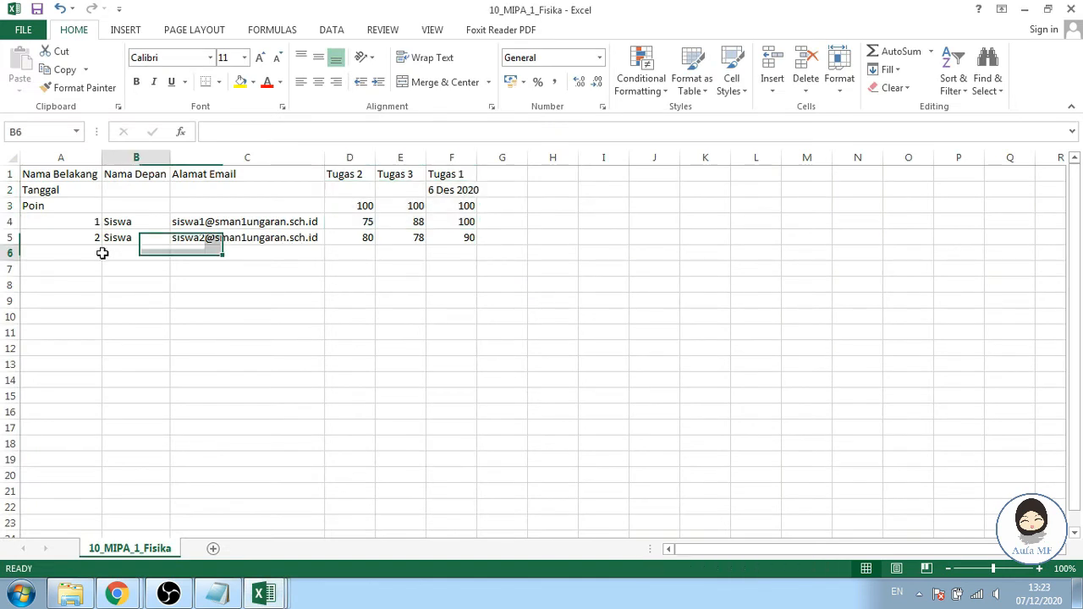
click(71, 258)
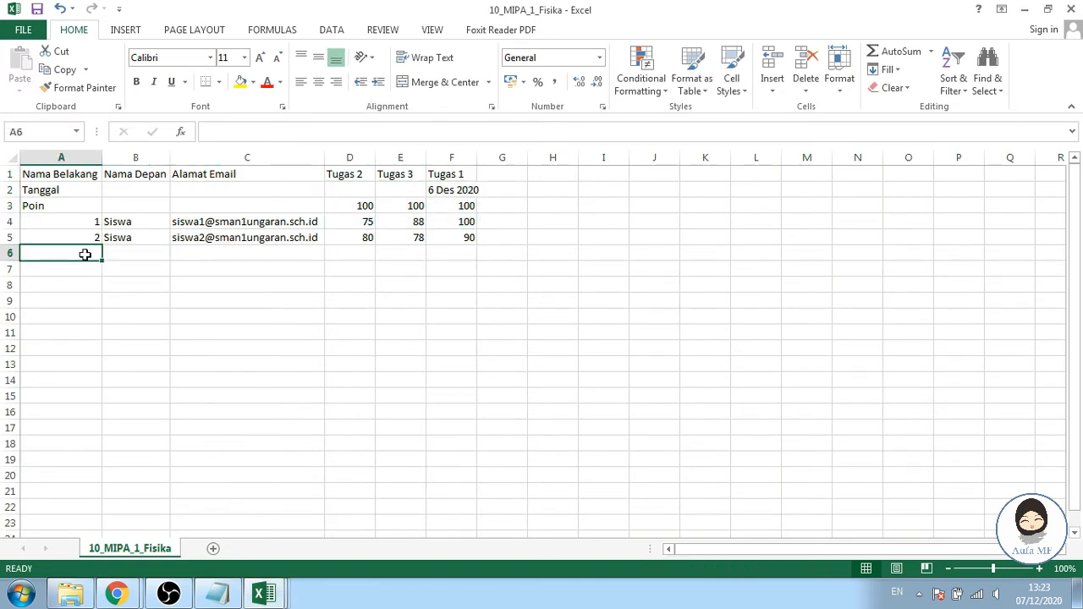
double_click(29, 252)
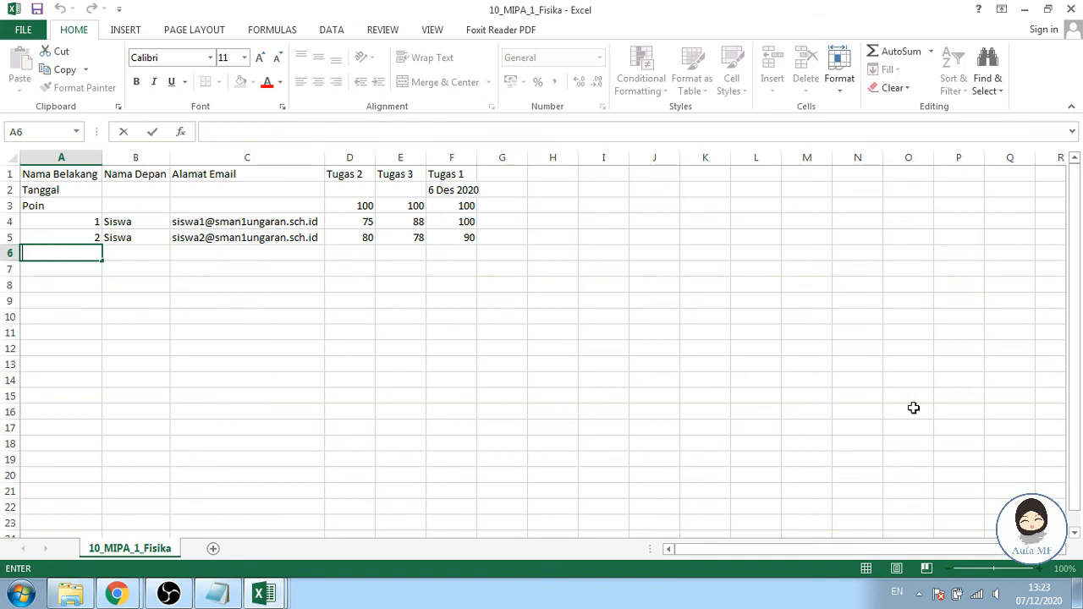
click(401, 286)
click(88, 254)
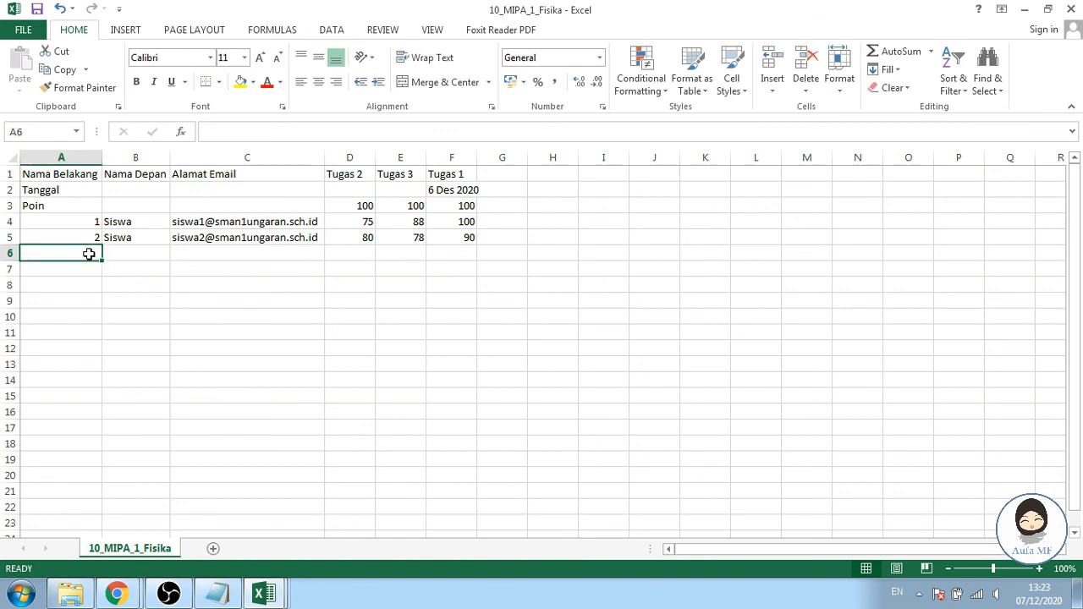